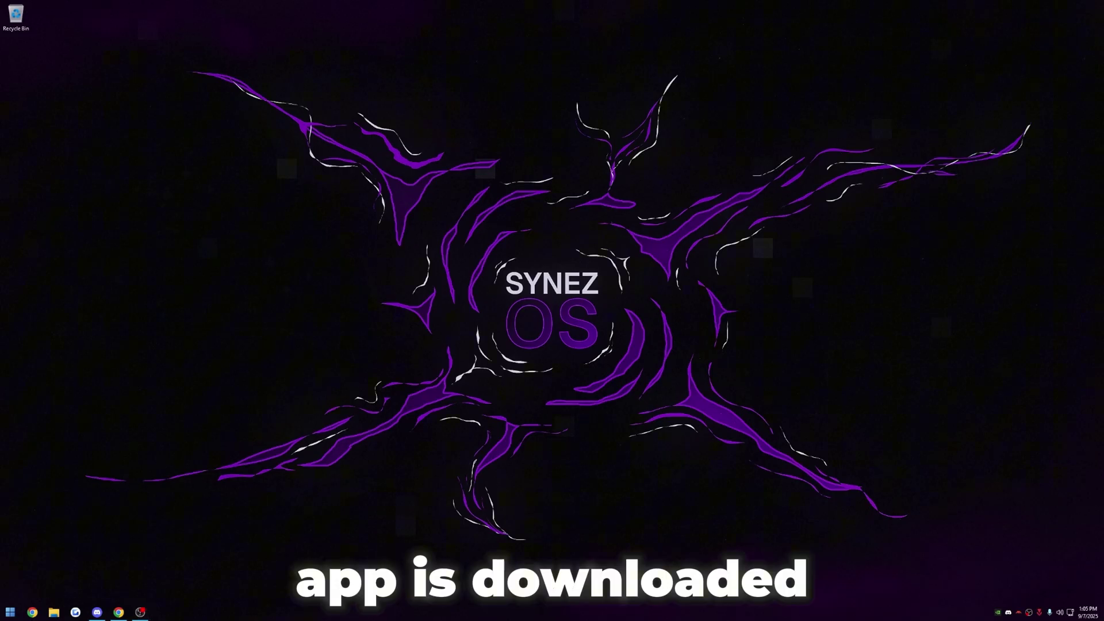
# Launch ExitLag, search its game library for "fortnite" and open Fortnite's connection setup.
pyautogui.doubleClick(23, 65)
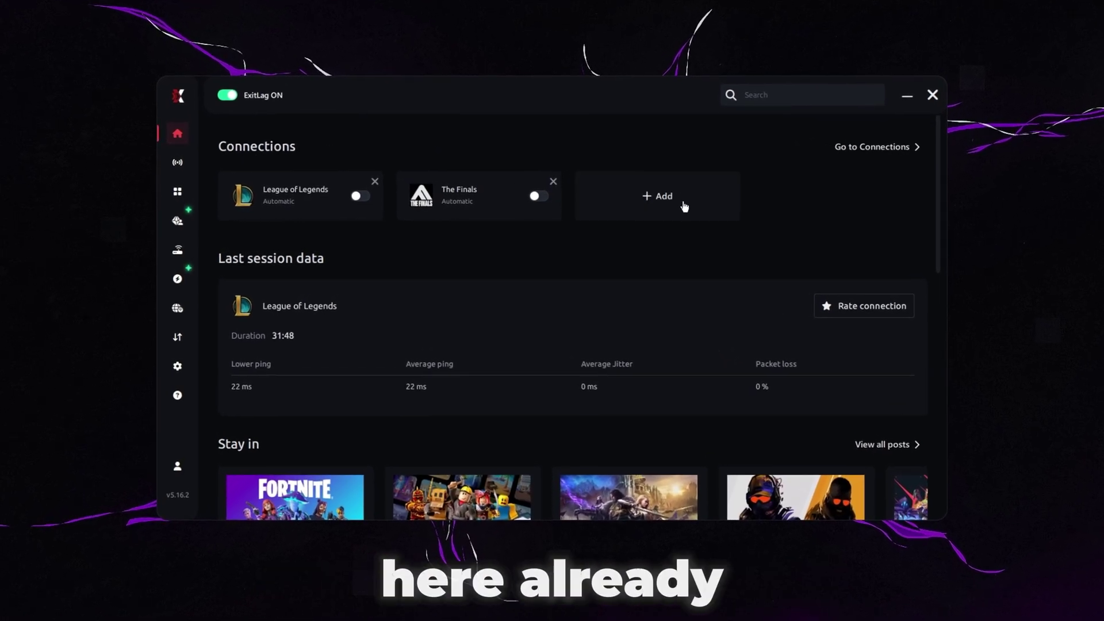
pyautogui.click(655, 197)
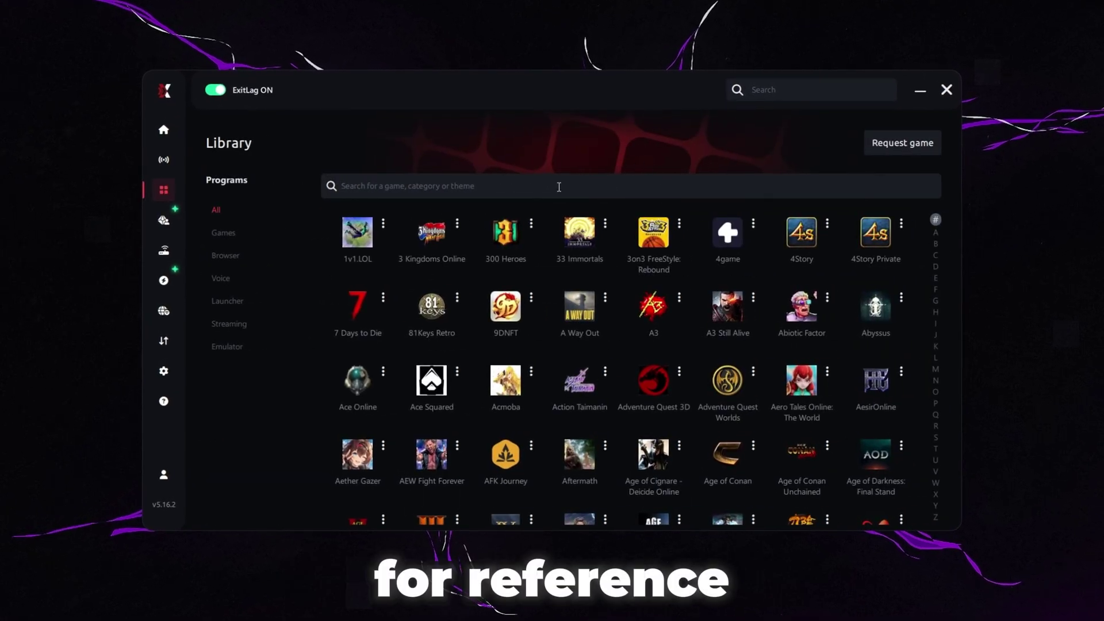
pyautogui.click(559, 187)
pyautogui.write('fortnite')
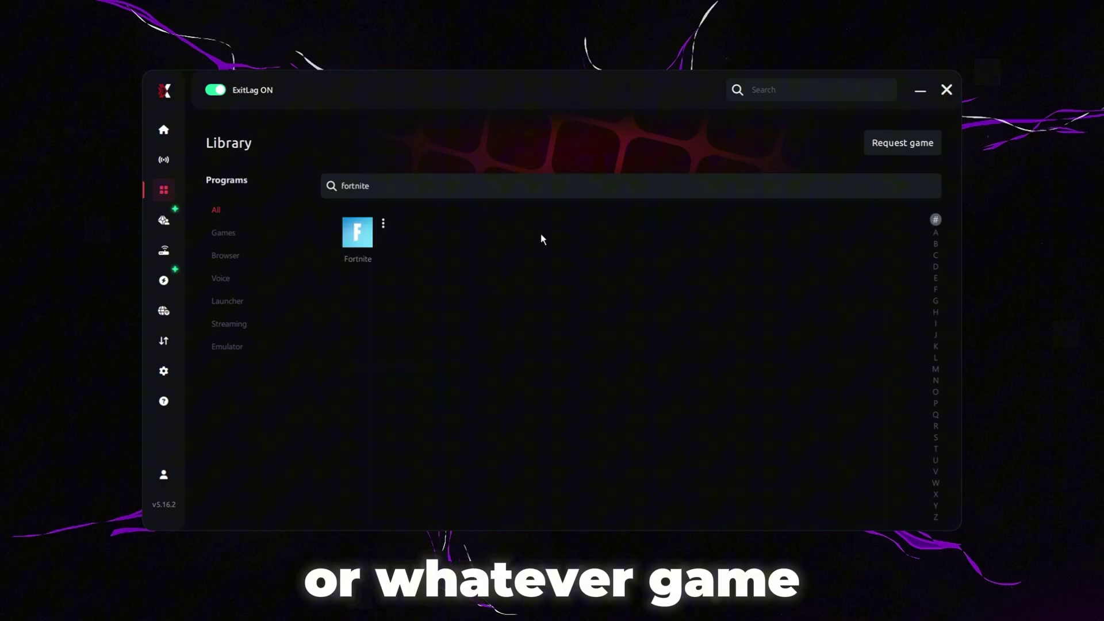
pyautogui.click(357, 232)
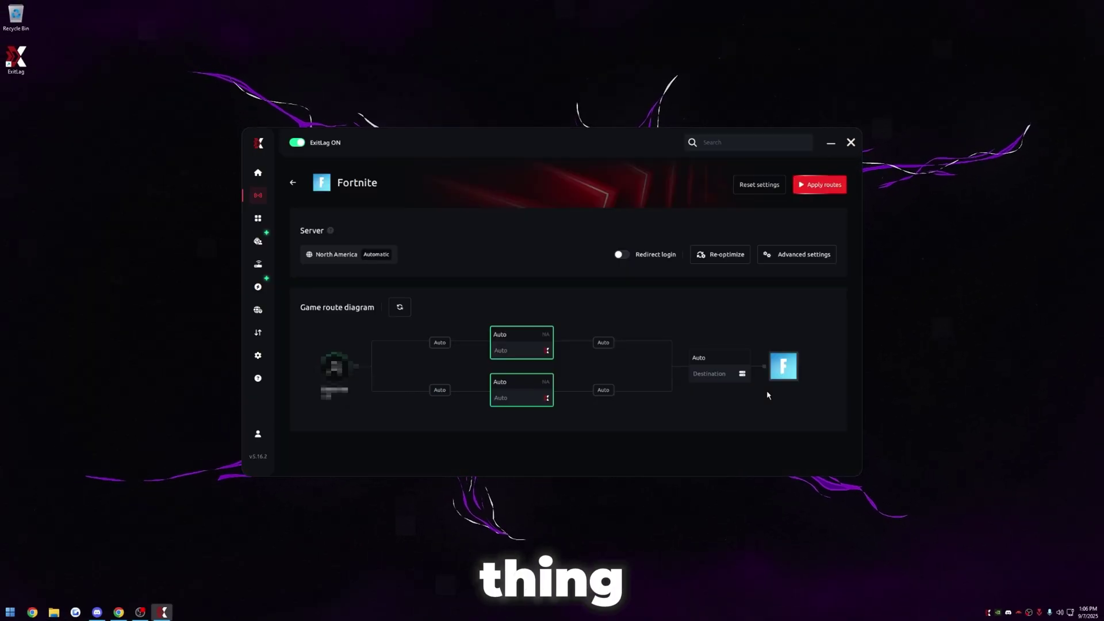
# Apply Fortnite's routes using the automatic North America server, local routes first, 0 TCP and 2 UDP routes, and switch the connection off.
pyautogui.click(330, 254)
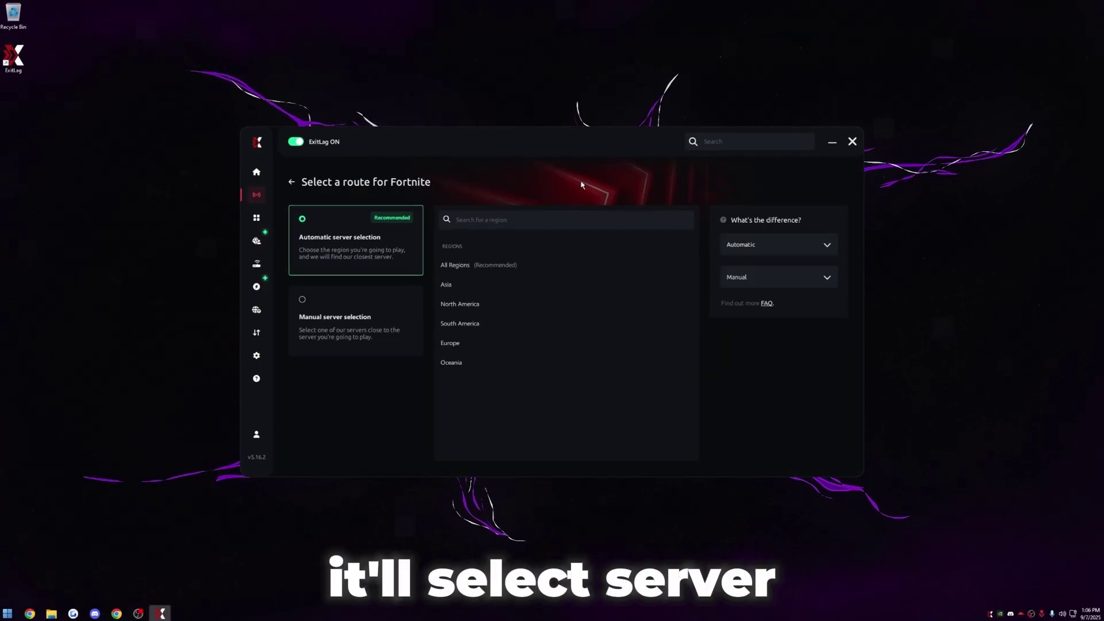
pyautogui.click(452, 302)
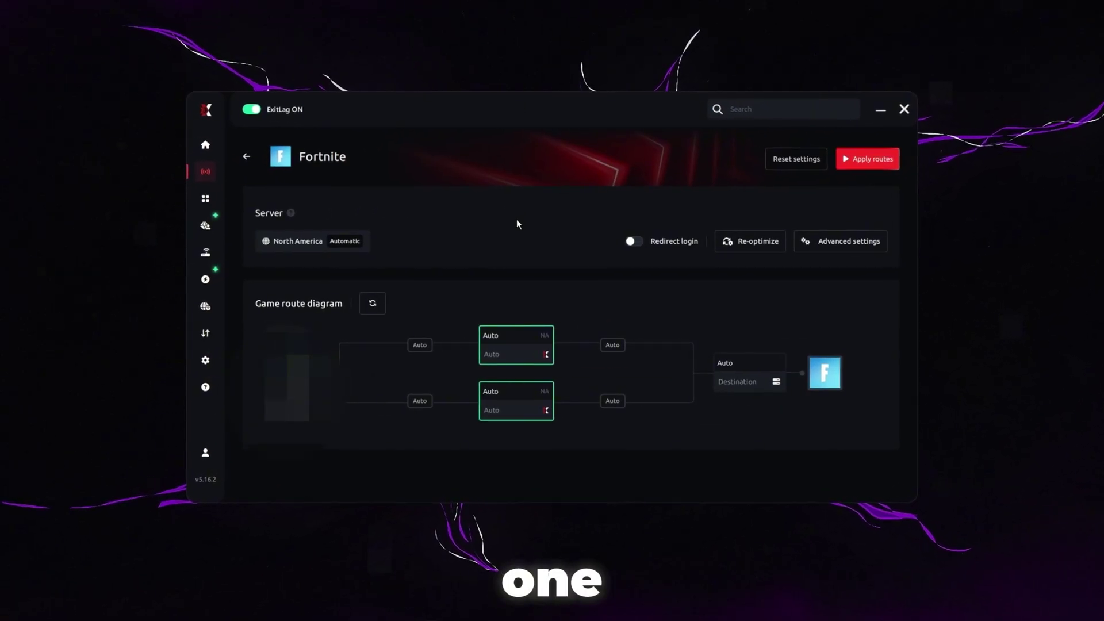
pyautogui.click(836, 251)
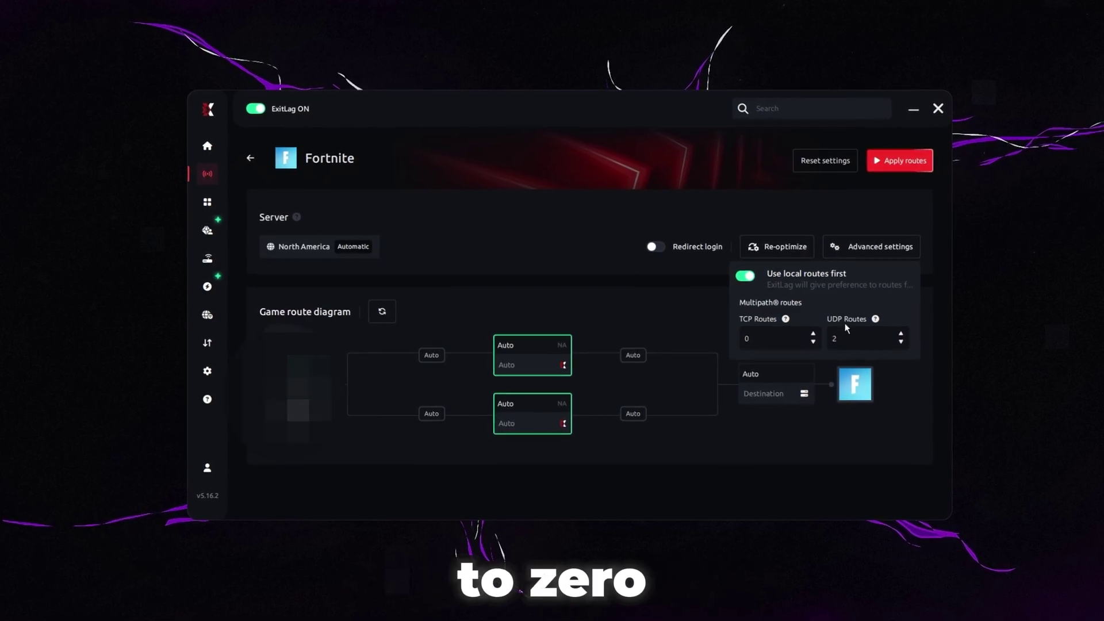
pyautogui.click(899, 164)
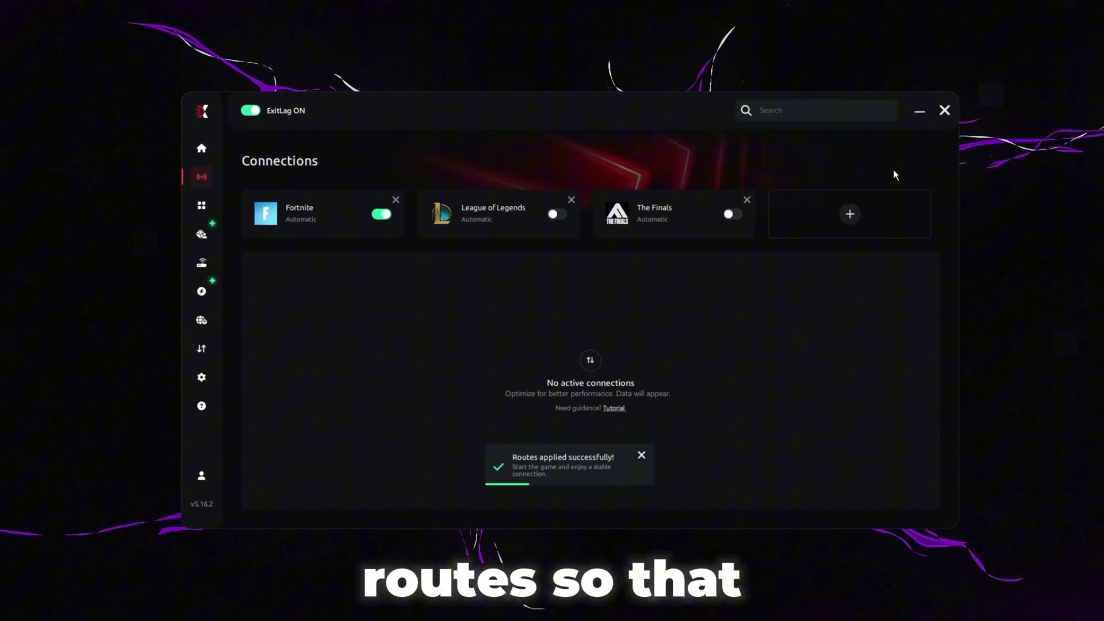
pyautogui.click(382, 217)
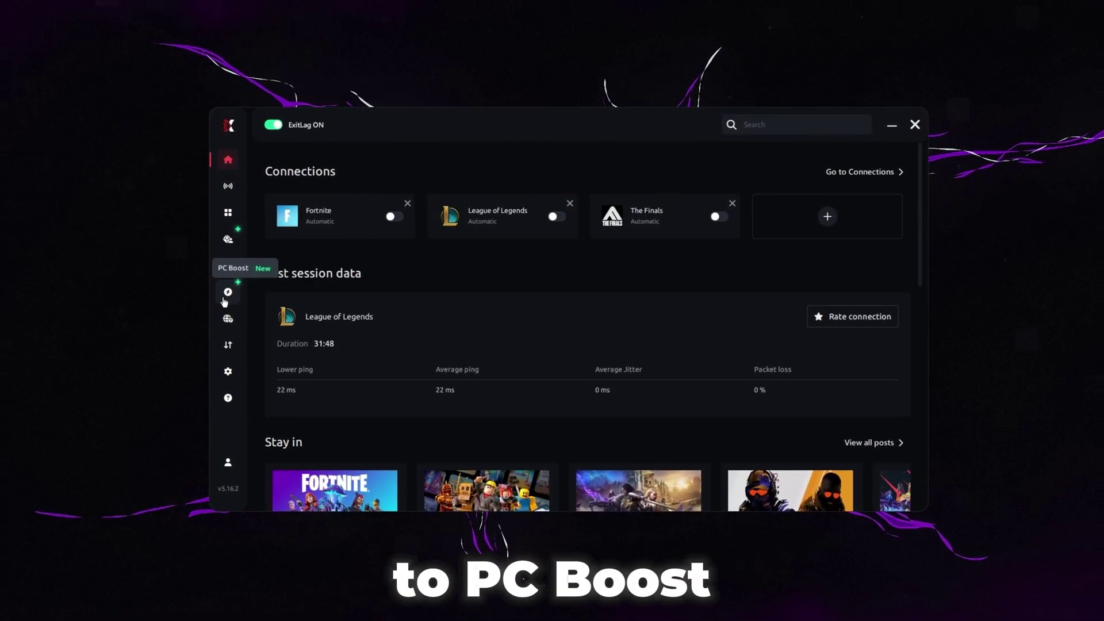
# Examine the PC Boost system tweaks, including Ultimate performance mode, and the RAM Cleaner.
pyautogui.click(228, 292)
pyautogui.scroll(-5, 600, 244)
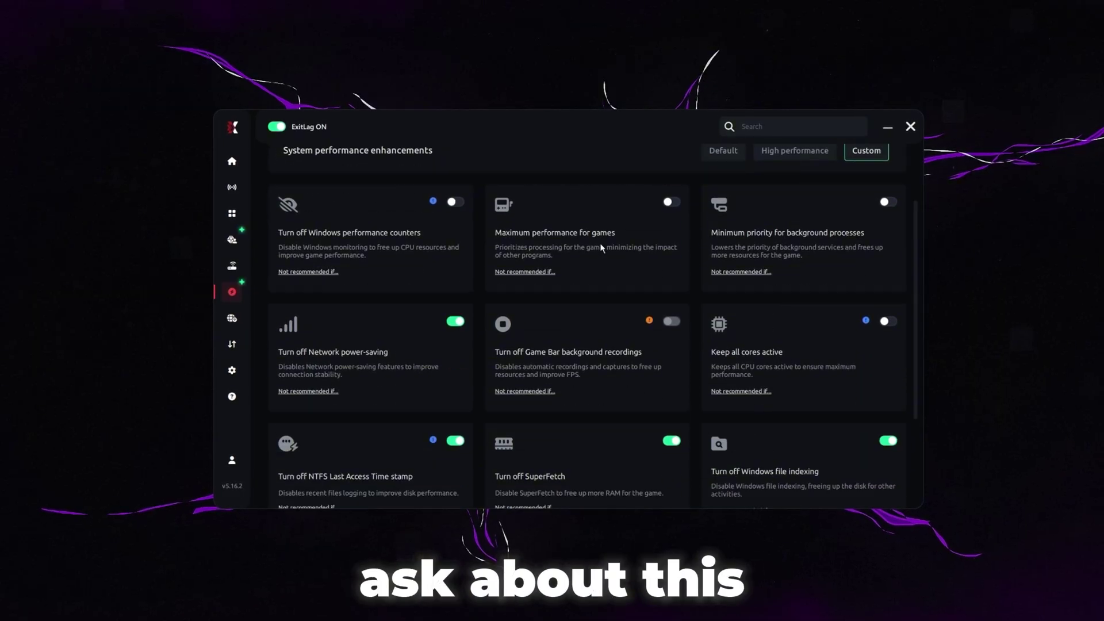
pyautogui.scroll(3, 585, 341)
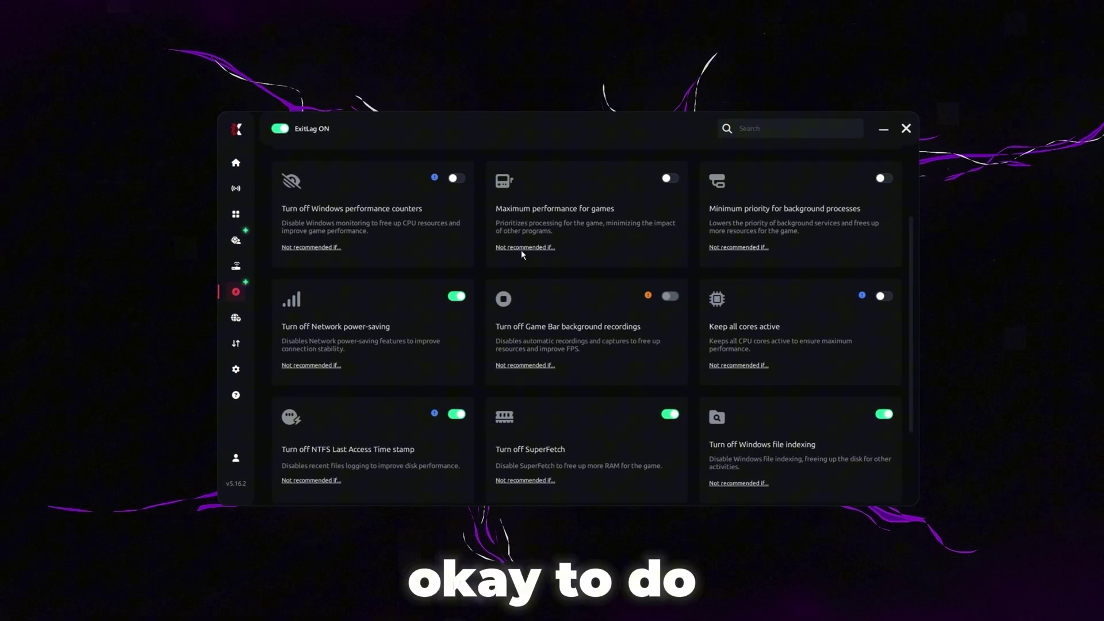
pyautogui.scroll(3, 687, 370)
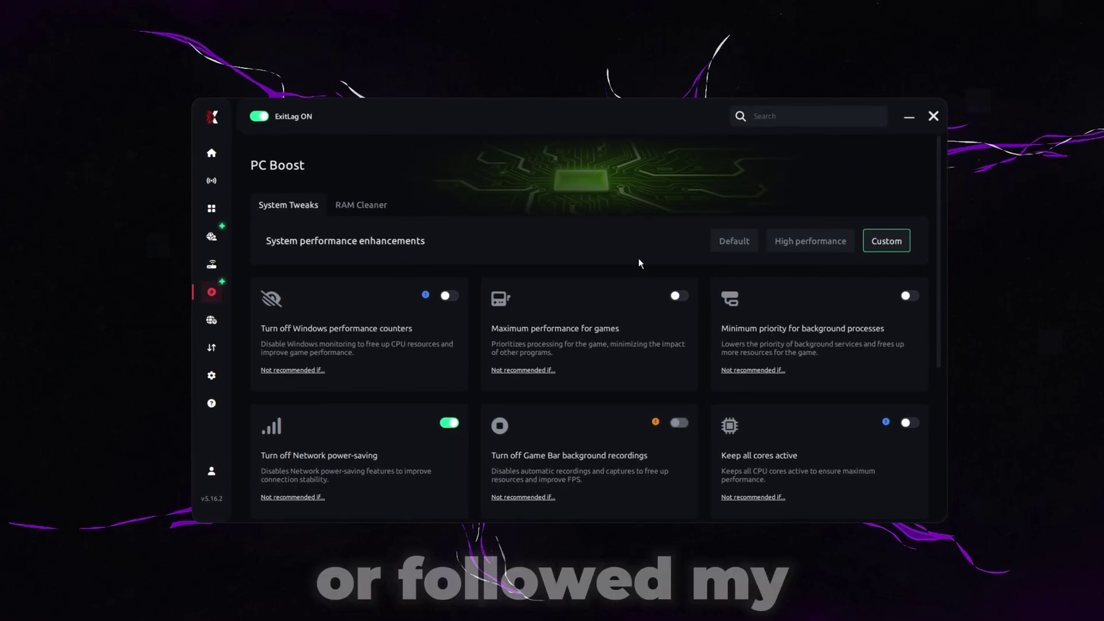
pyautogui.scroll(-3, 640, 258)
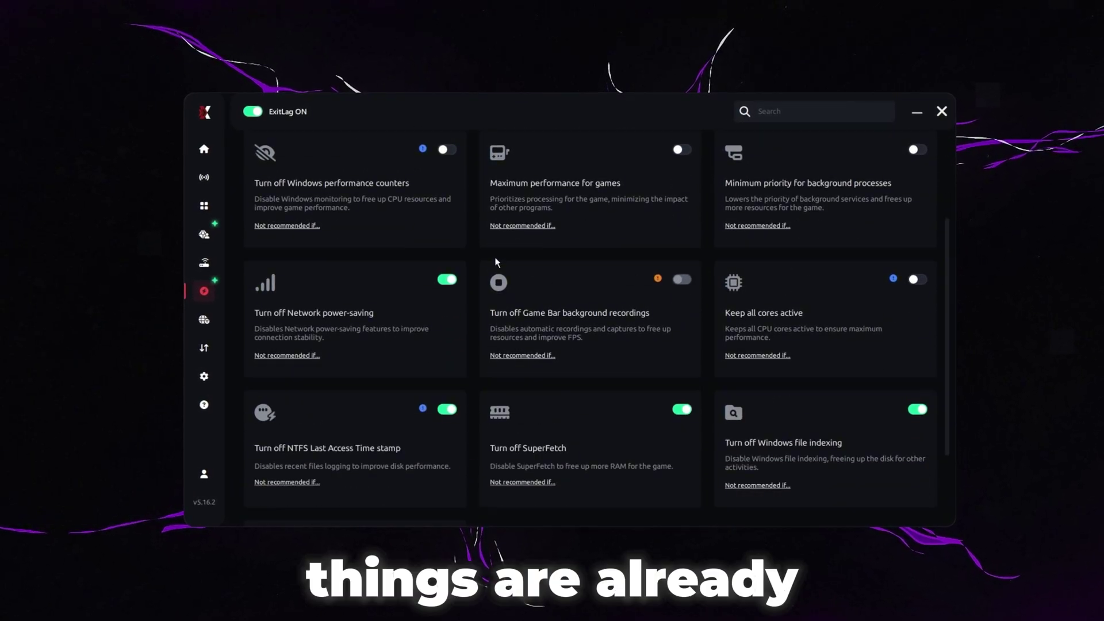
pyautogui.scroll(3, 762, 407)
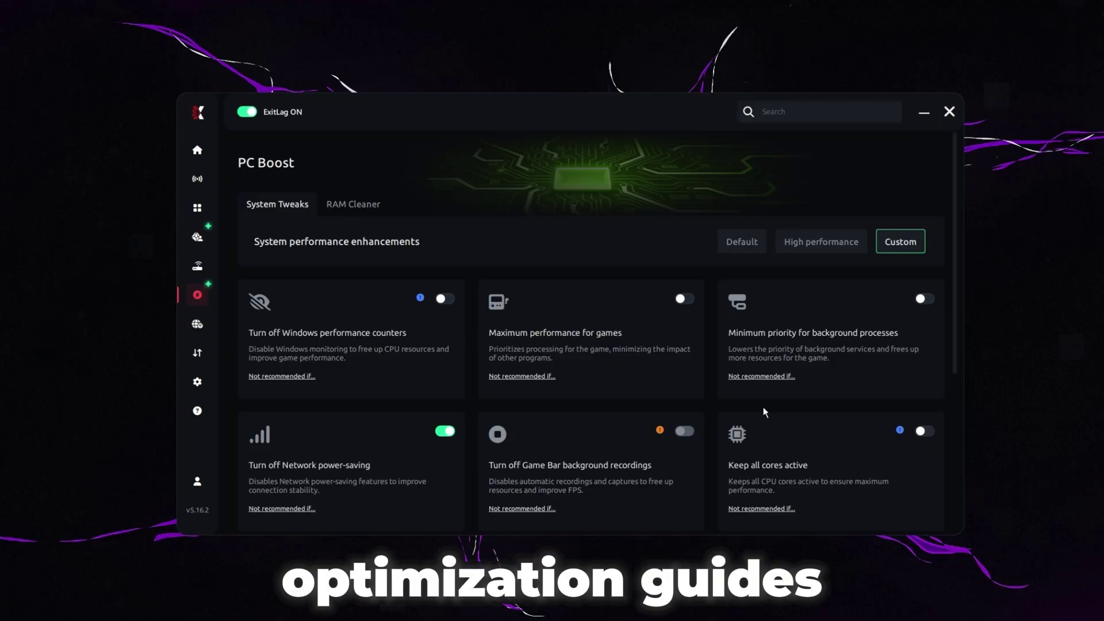
pyautogui.scroll(-2, 764, 413)
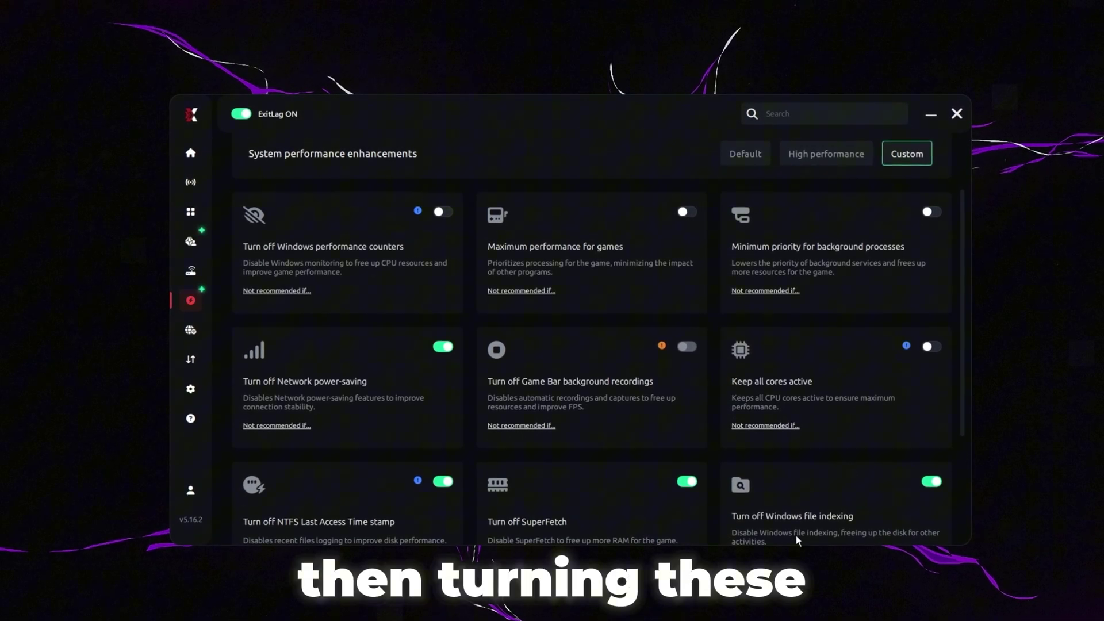
pyautogui.scroll(-3, 518, 442)
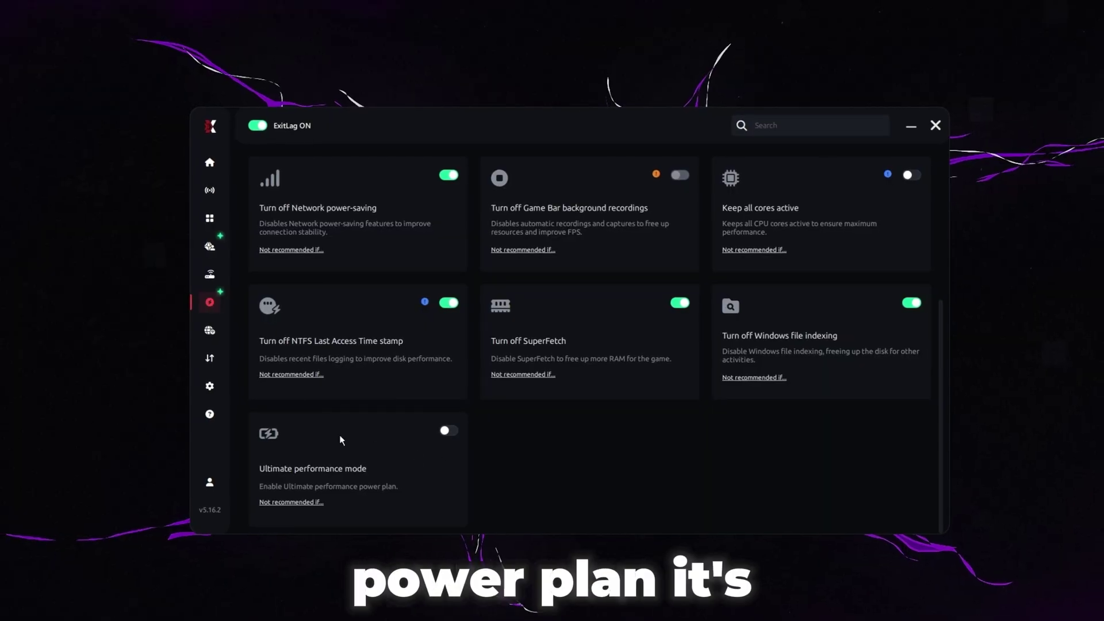
pyautogui.scroll(5, 438, 442)
pyautogui.click(355, 218)
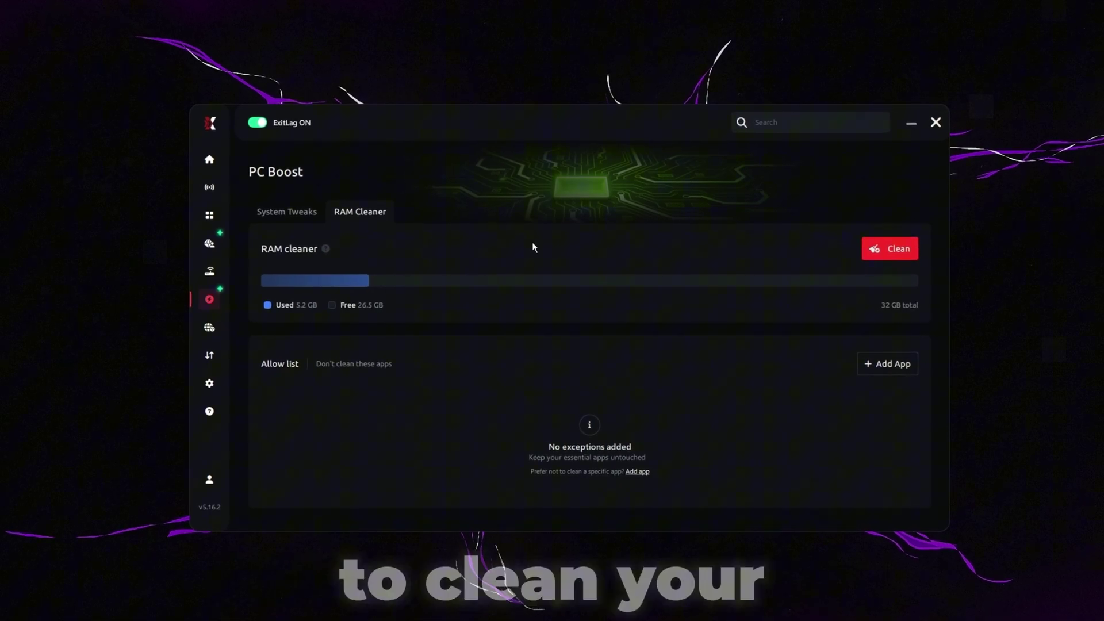
pyautogui.click(280, 209)
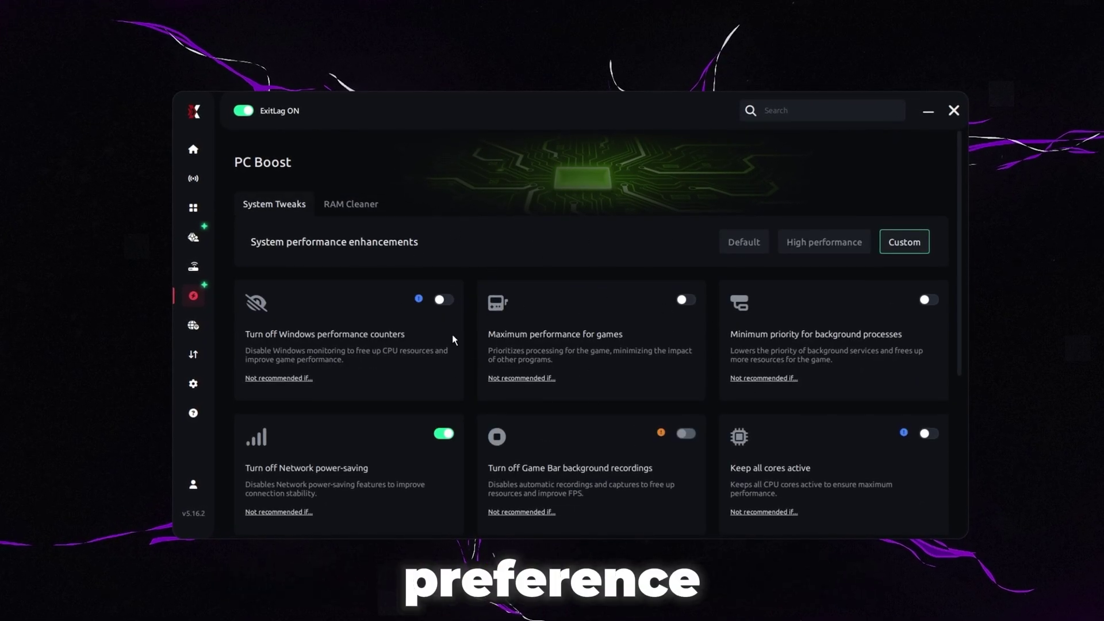
# In the general settings, enable minimizing ExitLag to the tray on close and disable the notification for connected applications.
pyautogui.click(192, 386)
pyautogui.scroll(-2, 497, 392)
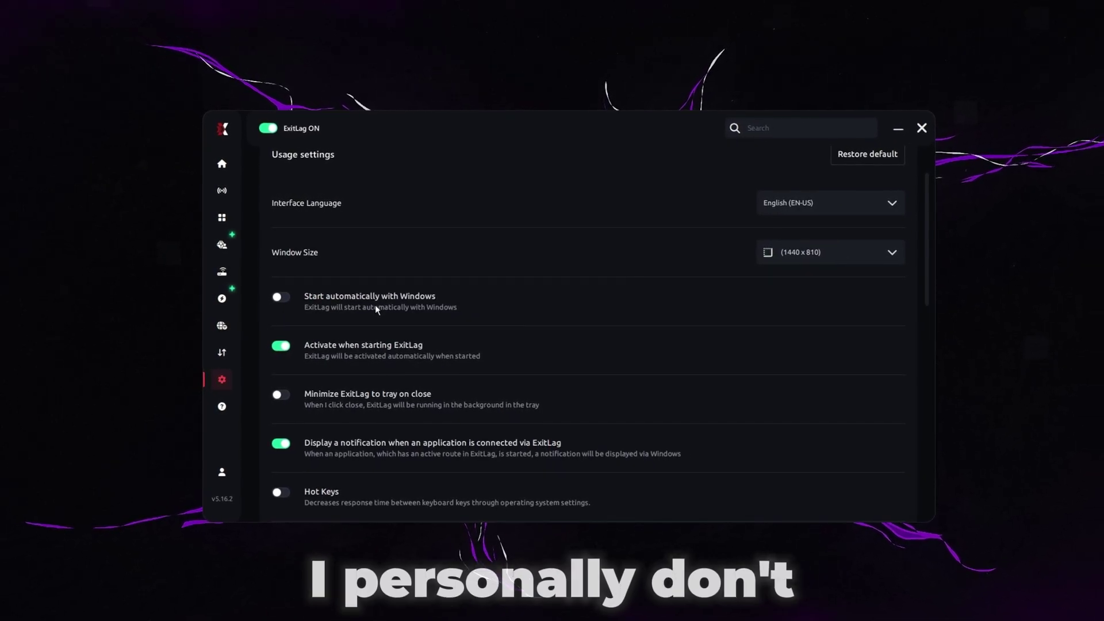
pyautogui.scroll(-1, 375, 304)
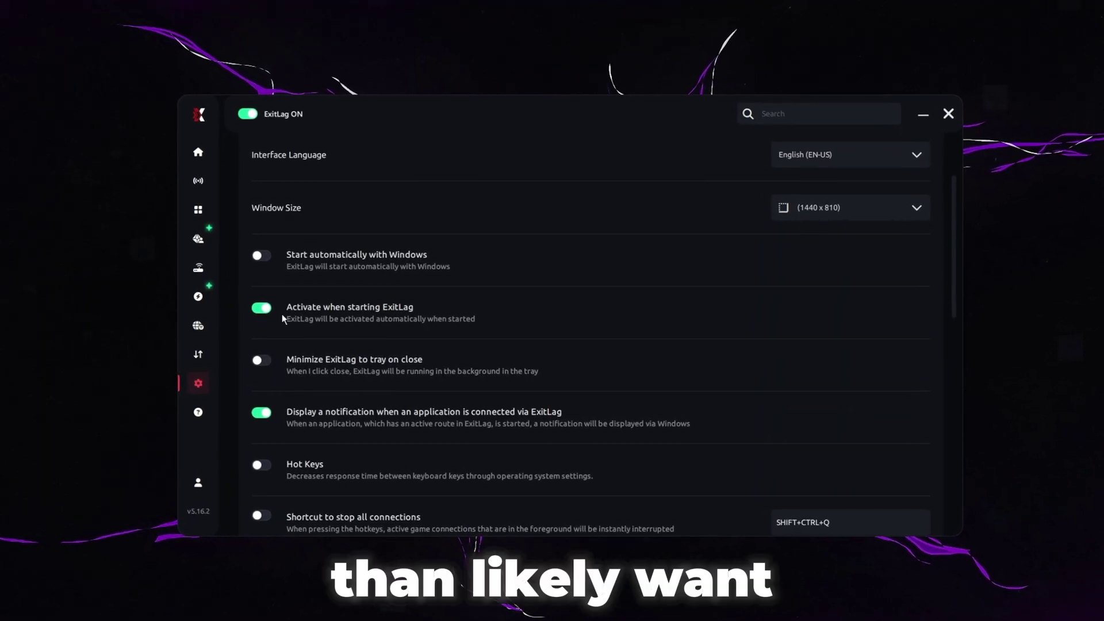
pyautogui.scroll(-2, 328, 283)
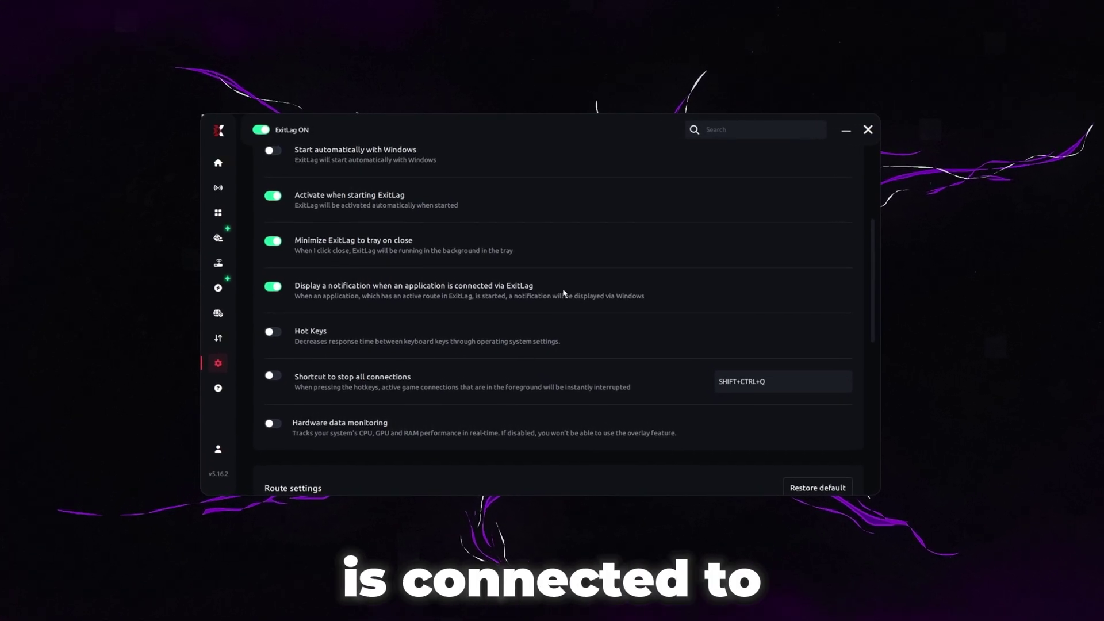
pyautogui.click(273, 296)
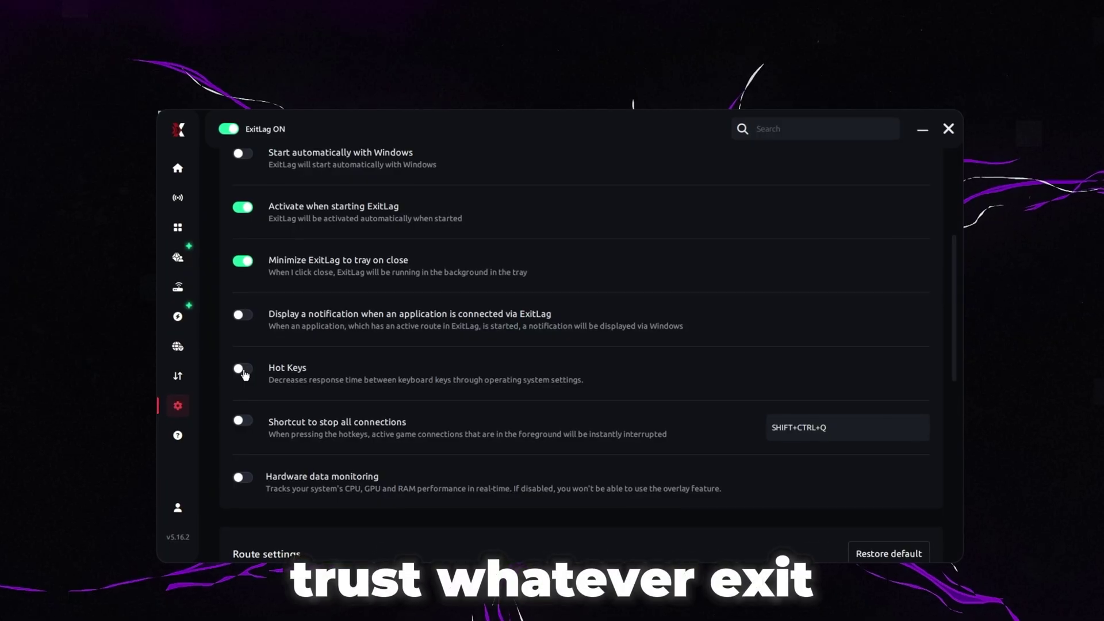
# Set the accuracy in route optimization to High in the route settings.
pyautogui.scroll(-1, 244, 374)
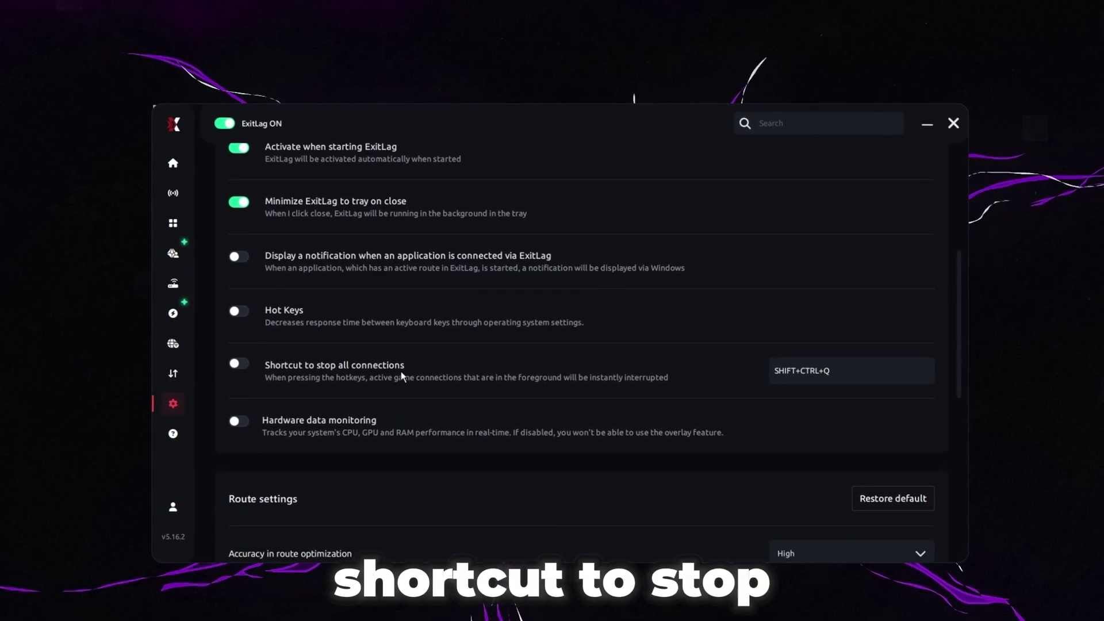
pyautogui.scroll(-1, 251, 366)
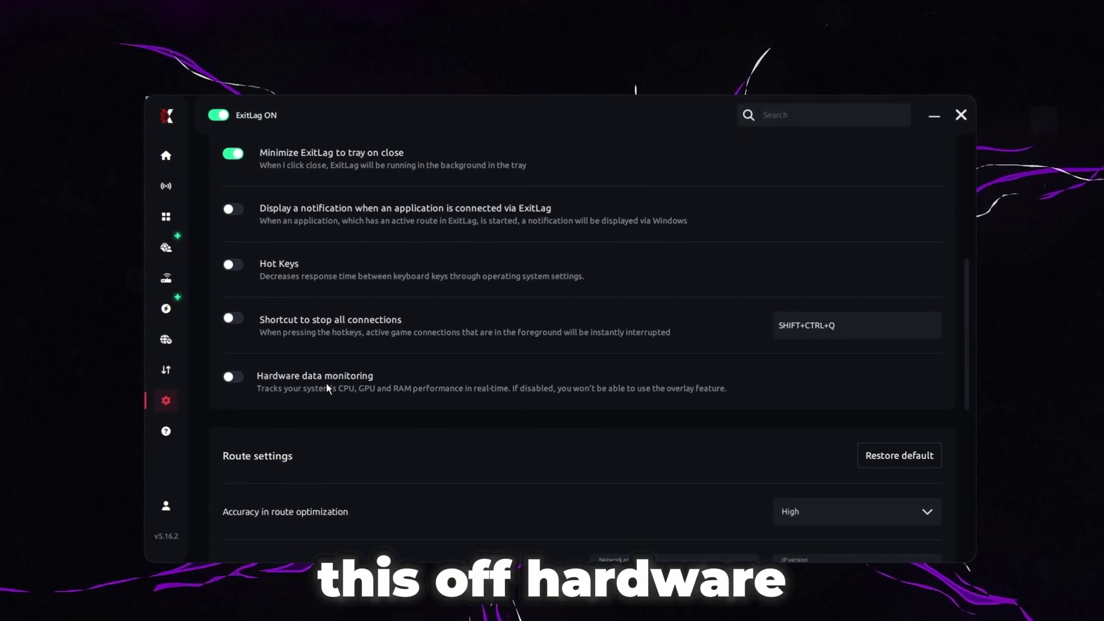
pyautogui.scroll(-5, 444, 398)
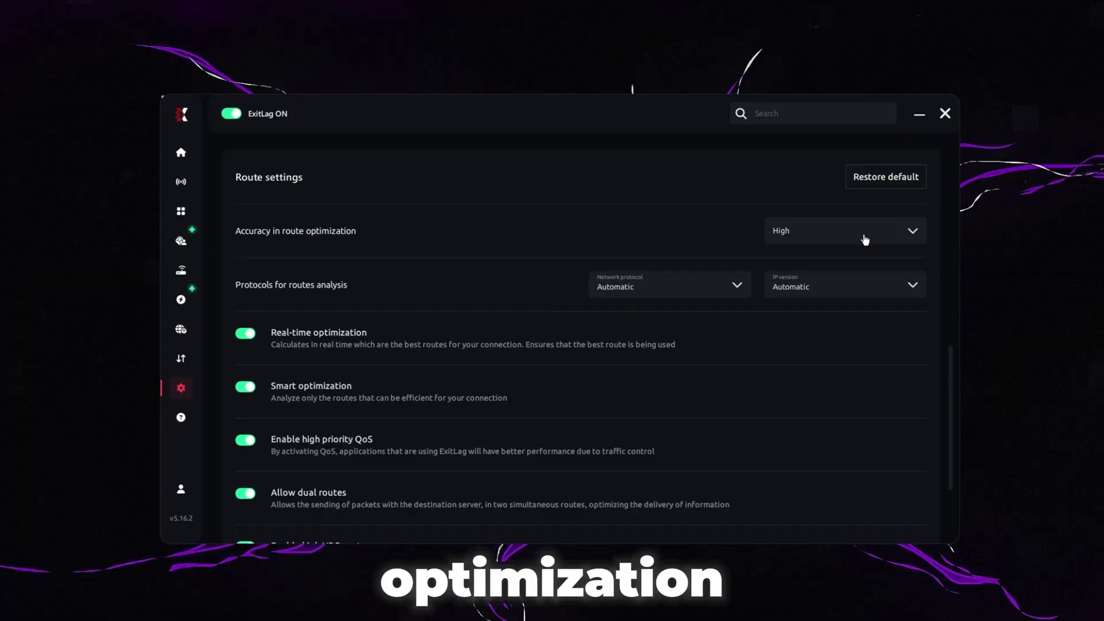
pyautogui.click(881, 237)
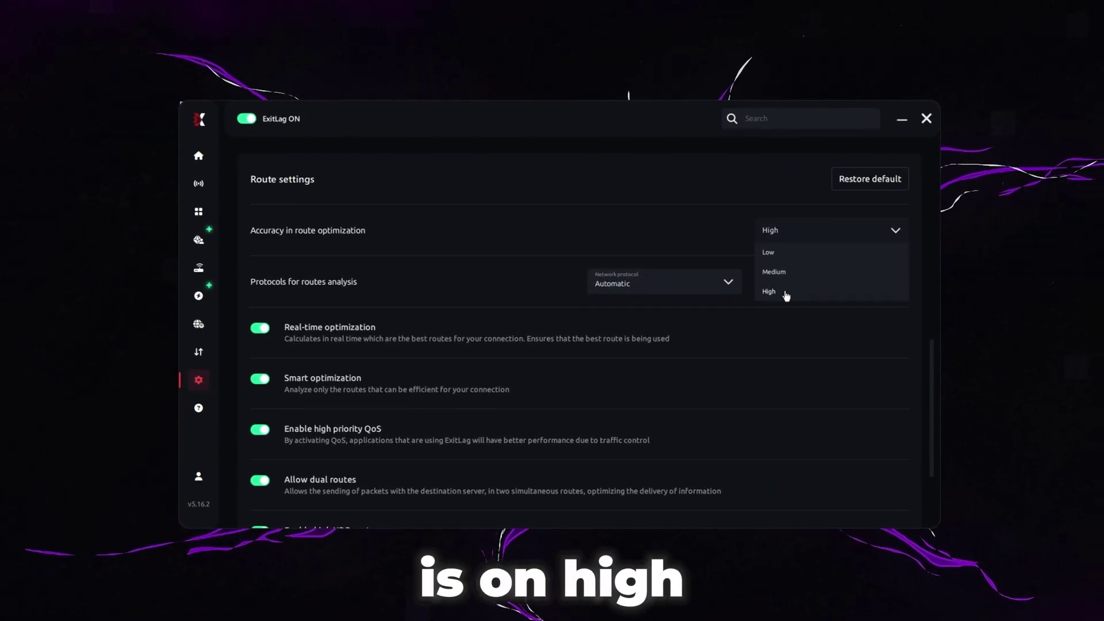
pyautogui.click(788, 295)
# Review the remaining route settings, including the optimization switches and the available packets redirection methods.
pyautogui.scroll(-1, 355, 263)
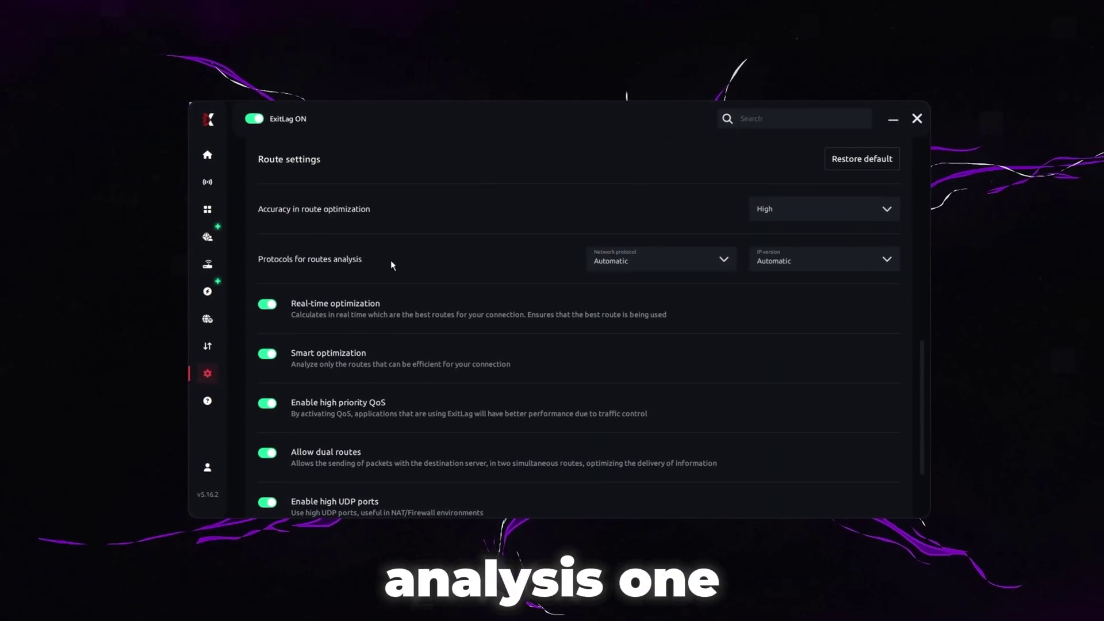
pyautogui.scroll(-1, 478, 238)
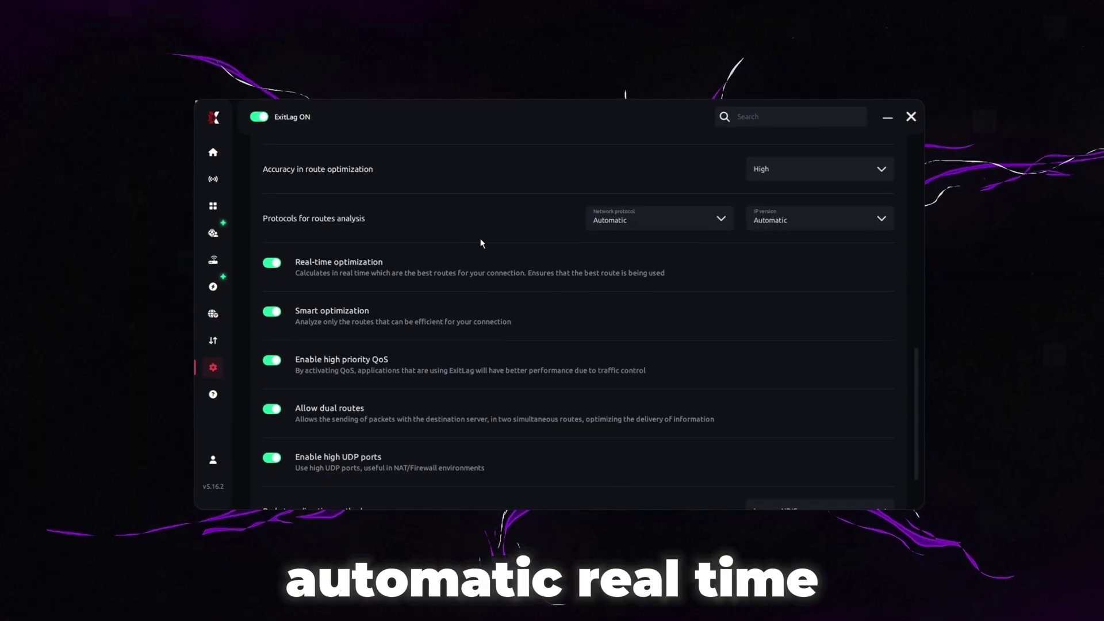
pyautogui.scroll(-1, 340, 254)
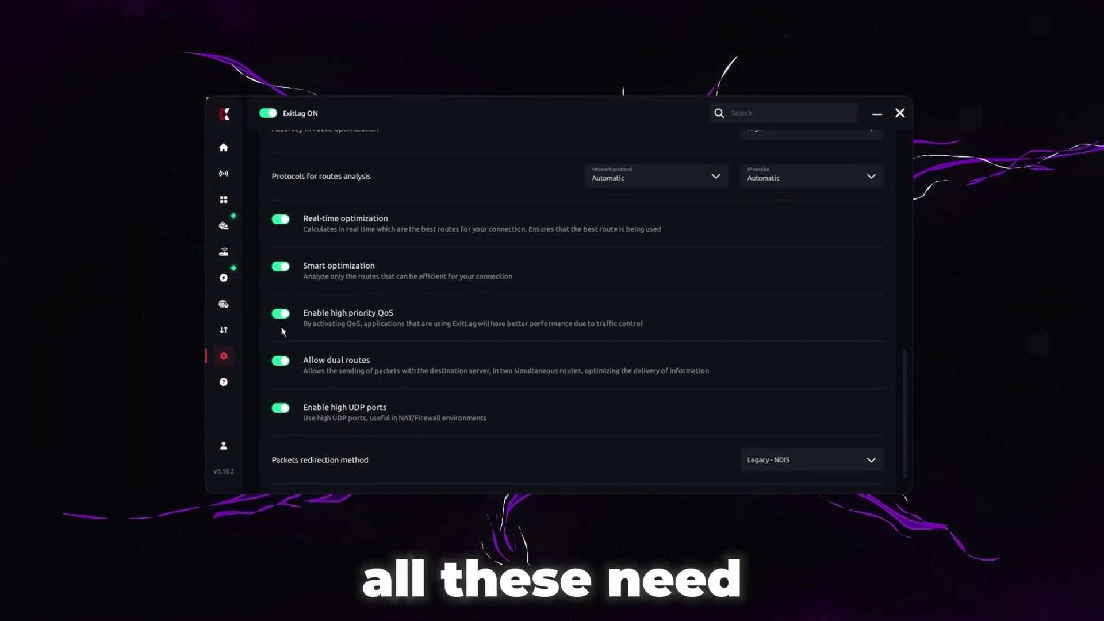
pyautogui.scroll(-1, 322, 409)
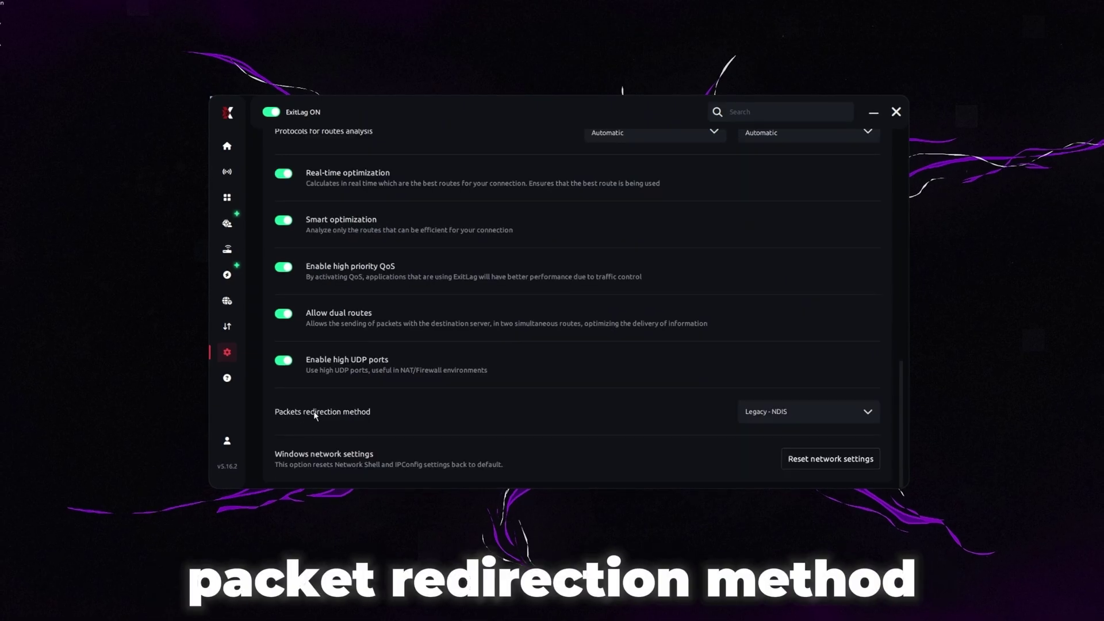
pyautogui.click(755, 421)
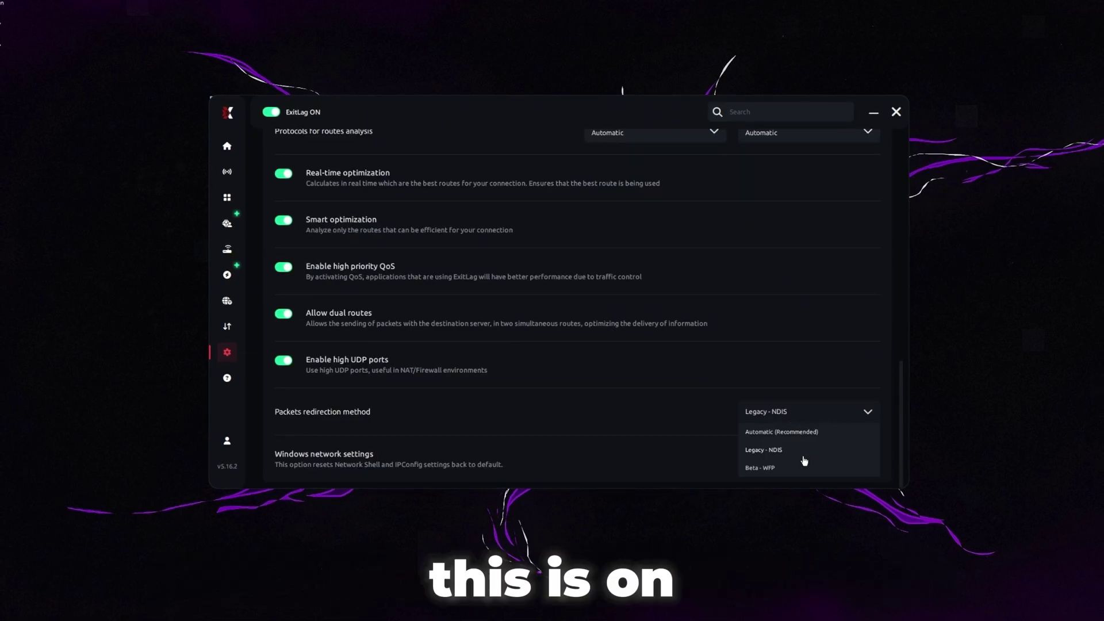
pyautogui.click(387, 413)
# Return to the home page and switch on the Fortnite connection.
pyautogui.scroll(10, 403, 288)
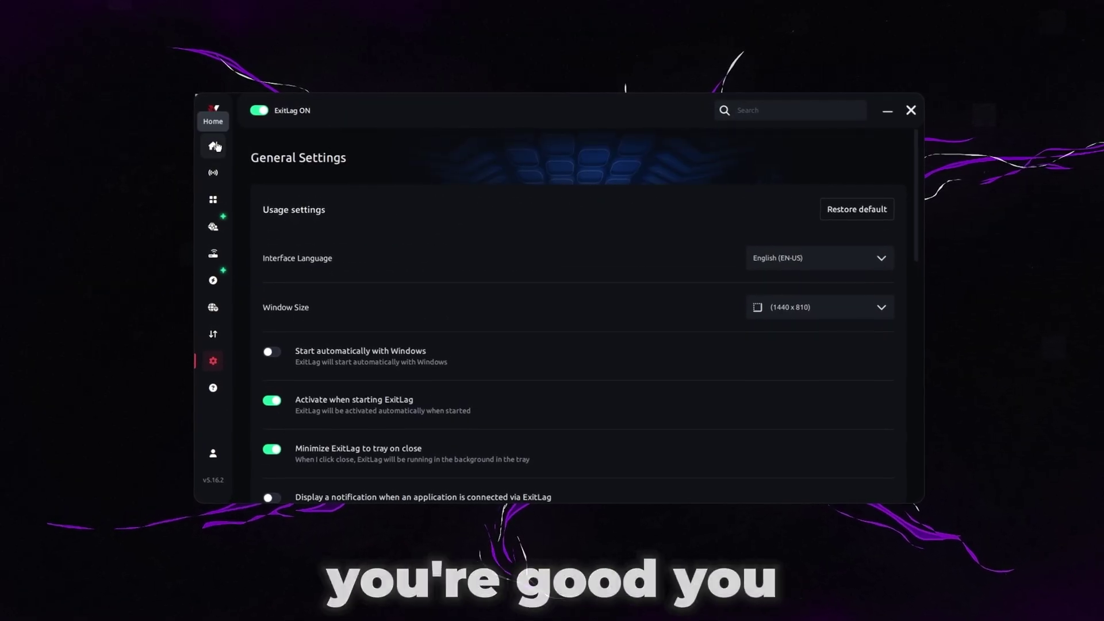
pyautogui.click(215, 147)
pyautogui.click(382, 204)
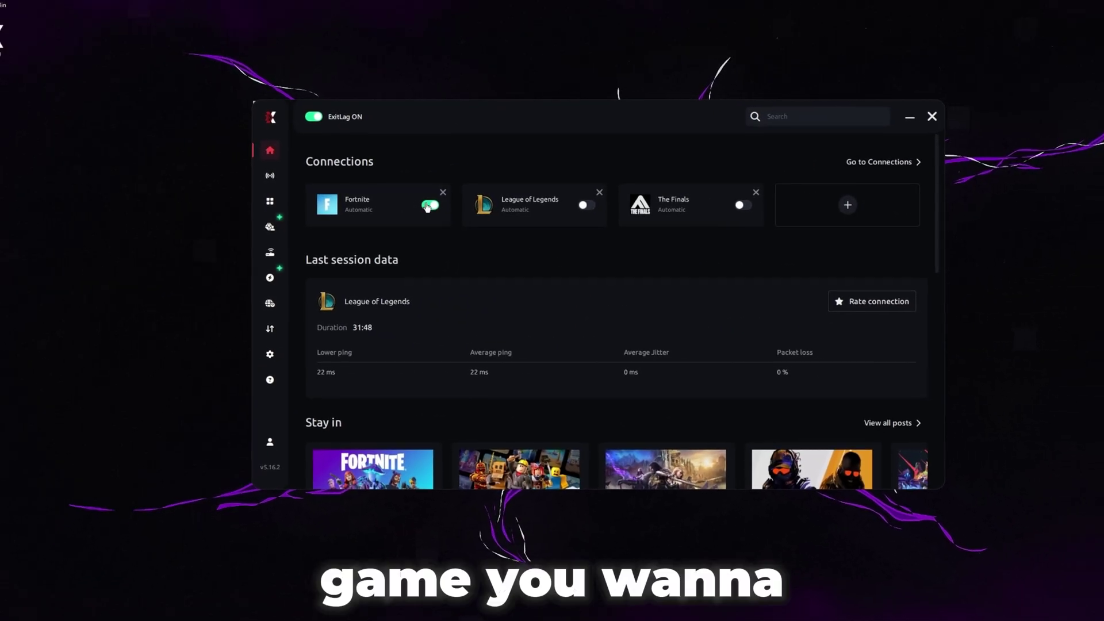